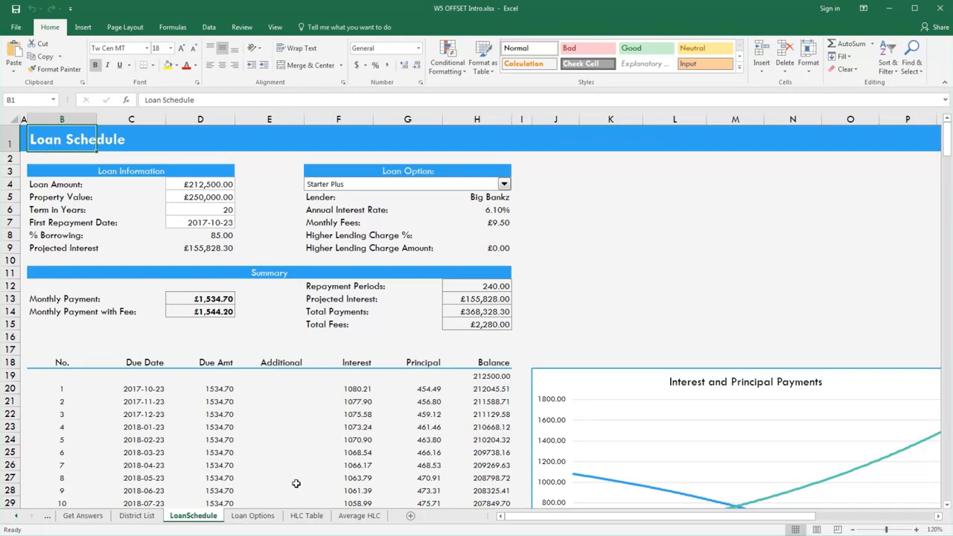
# Step: On the HLC Table sheet, enter =OFFSET(B5,4,2) in cell J4
pyautogui.click(307, 515)
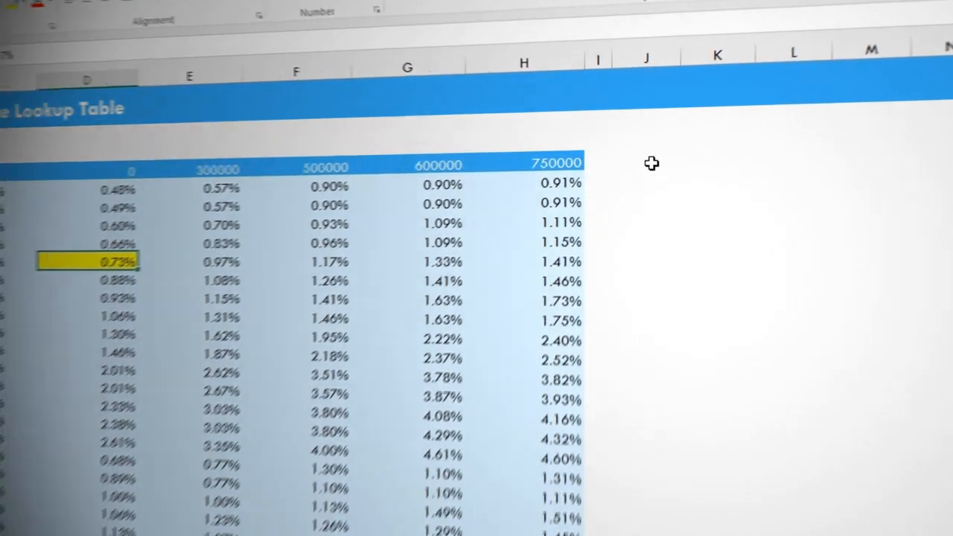
pyautogui.click(642, 156)
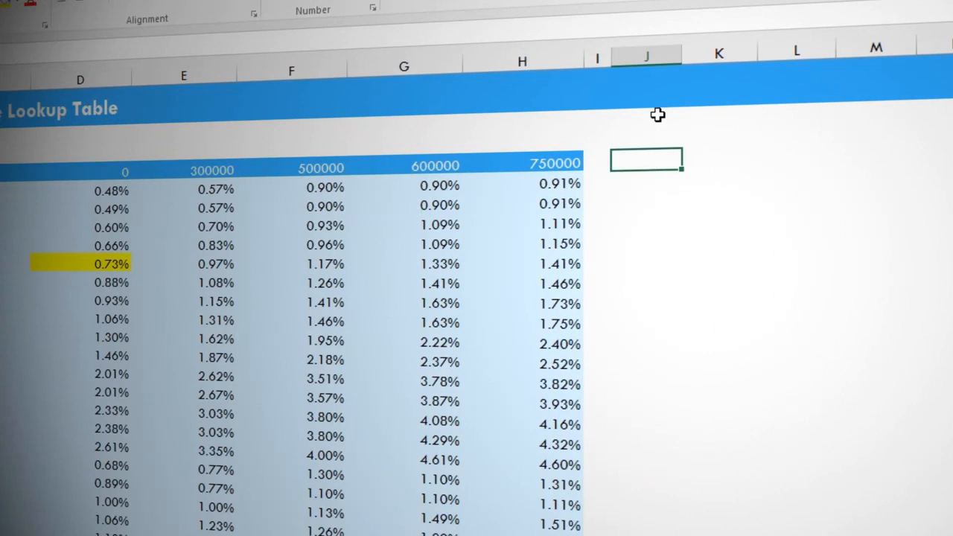
pyautogui.write('=off')
pyautogui.press('Tab')
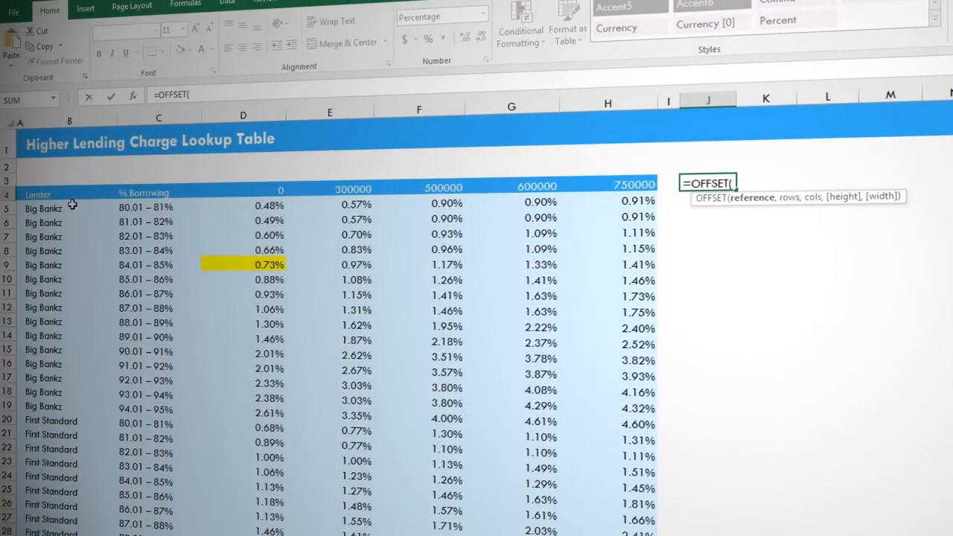
pyautogui.click(72, 205)
pyautogui.write(',')
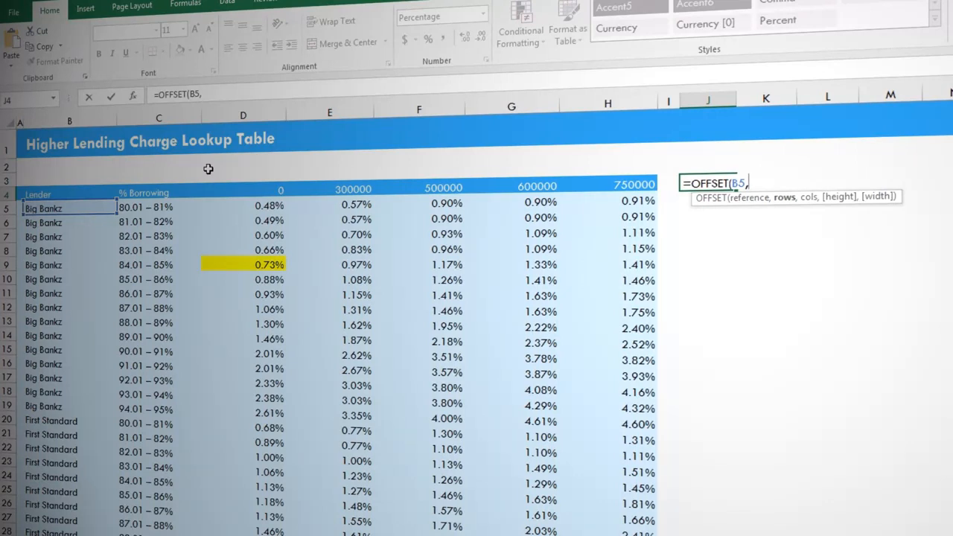
pyautogui.write('4,')
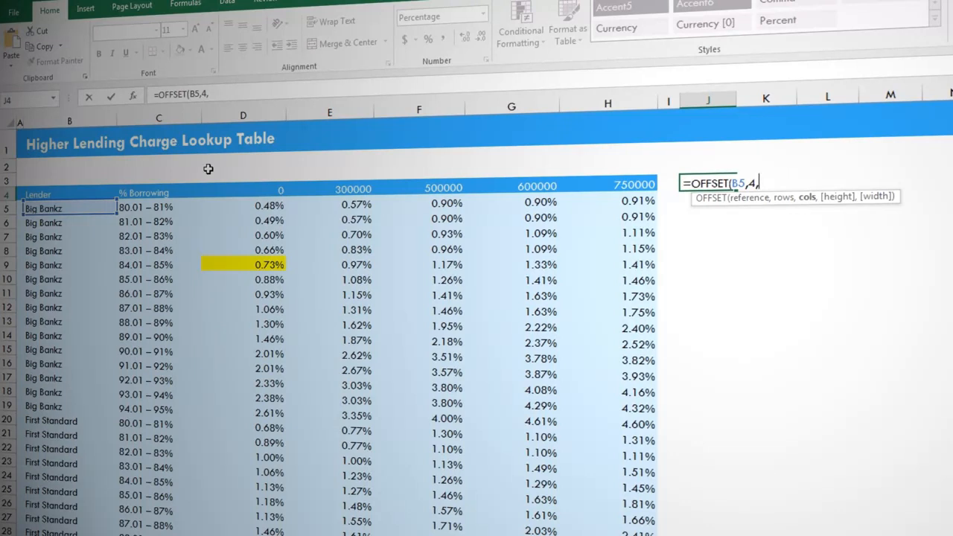
pyautogui.write('2')
pyautogui.write(')')
pyautogui.press('Return')
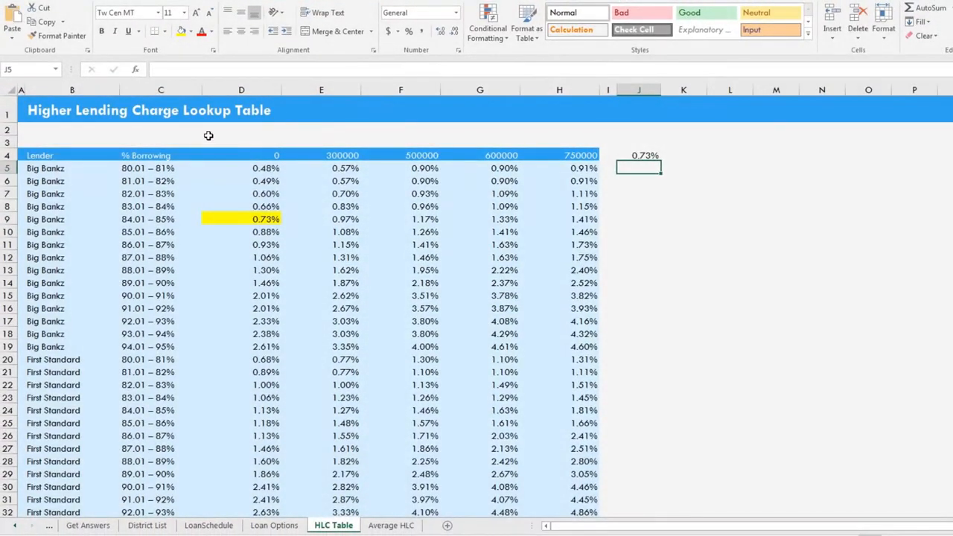
# Step: In the Higher Lending Charge % cell H8 on LoanSchedule, begin an OFFSET formula whose reference is INDEX over HLC_Lenders
pyautogui.click(215, 526)
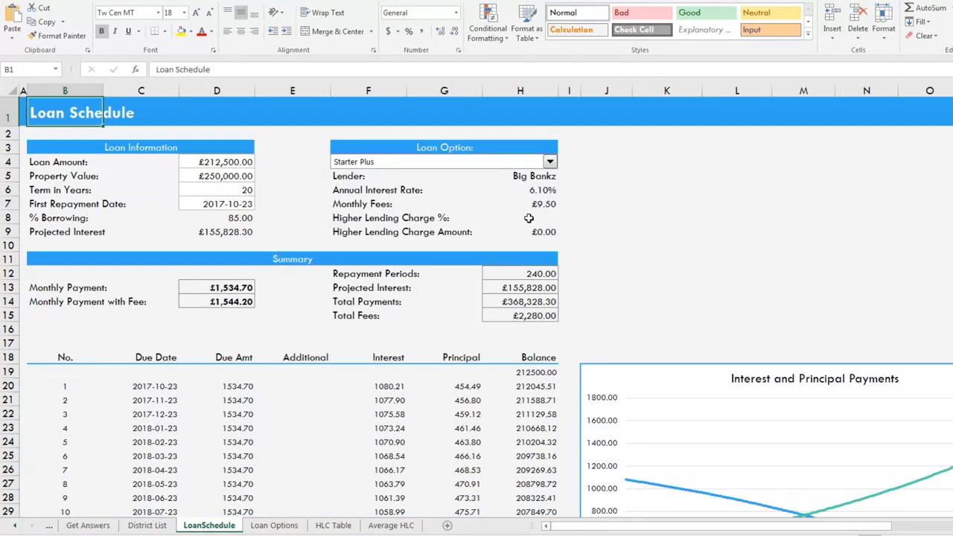
pyautogui.click(529, 217)
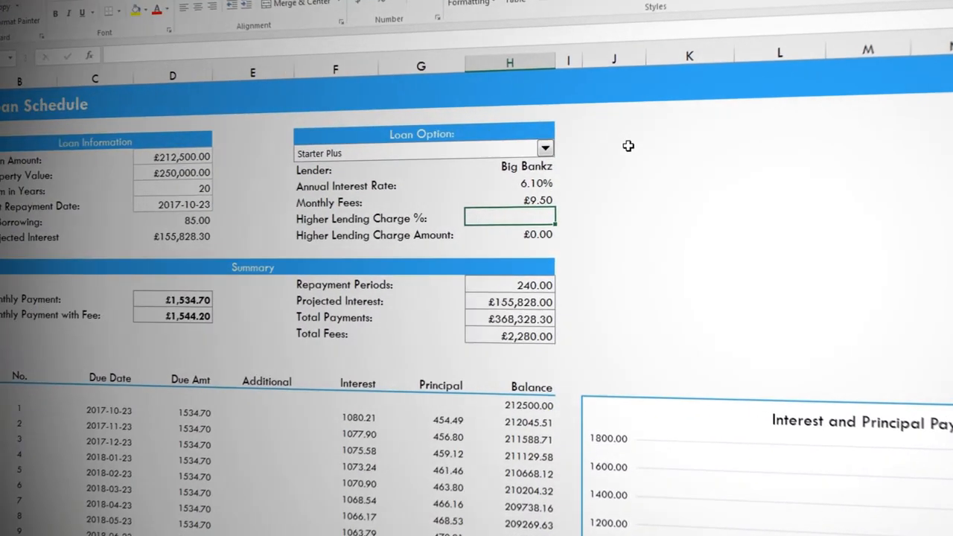
pyautogui.write('=off')
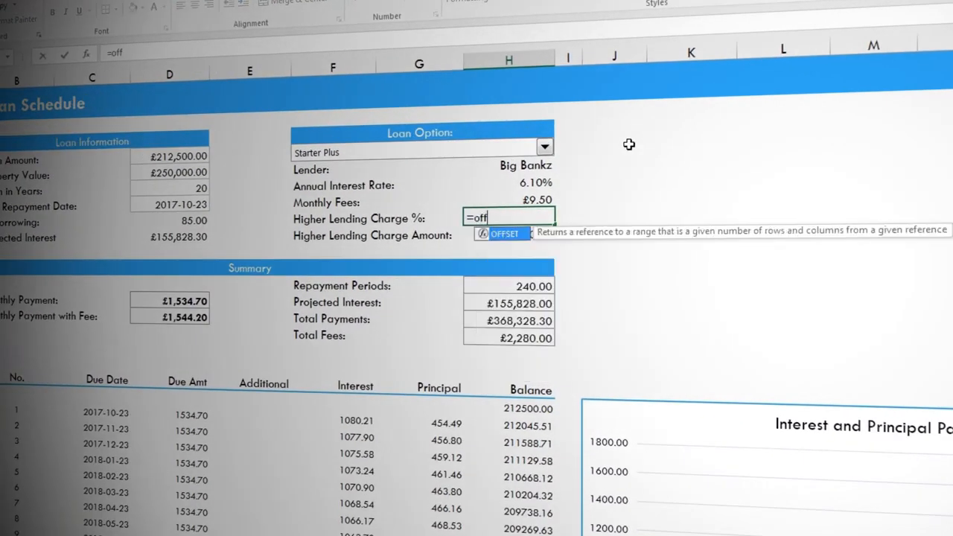
pyautogui.press('Tab')
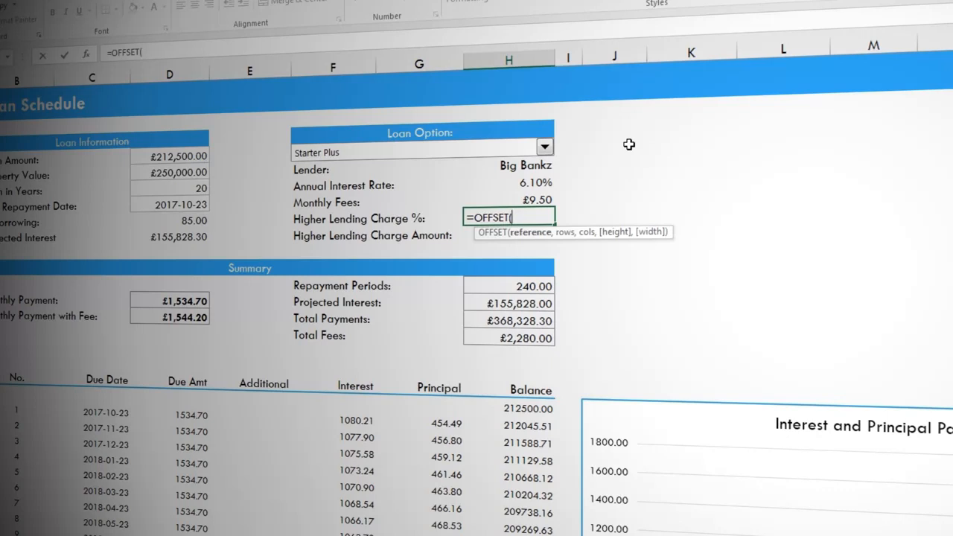
pyautogui.write('INDEX(')
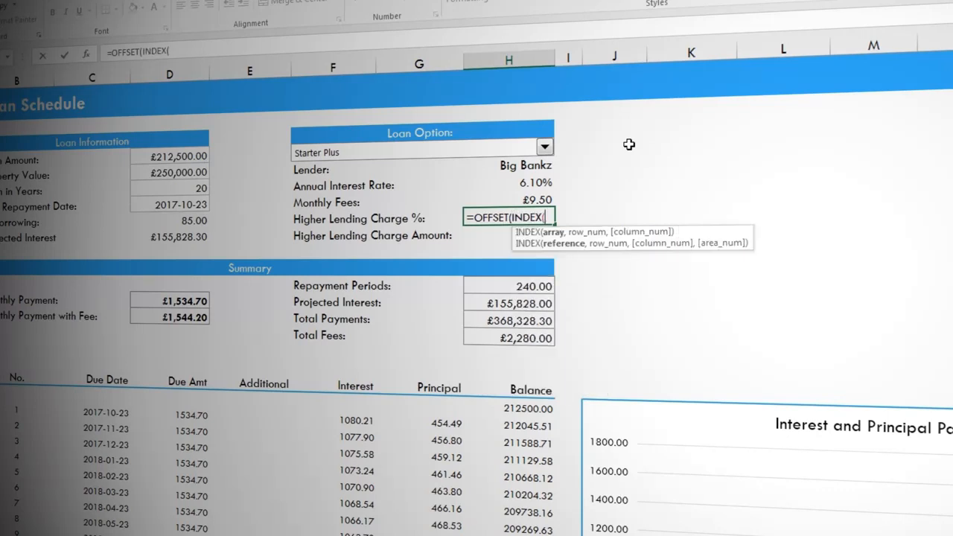
pyautogui.write('hlc')
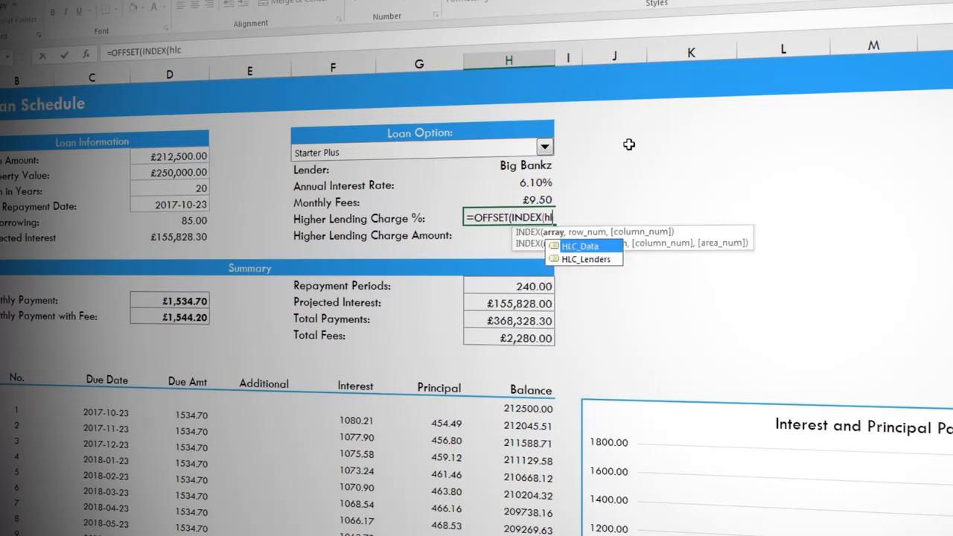
pyautogui.press('Tab')
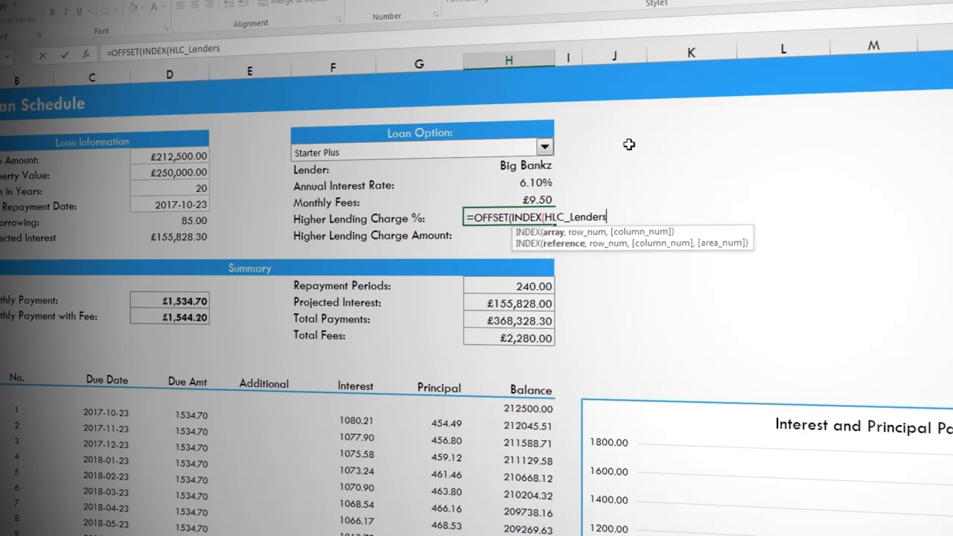
pyautogui.write(',')
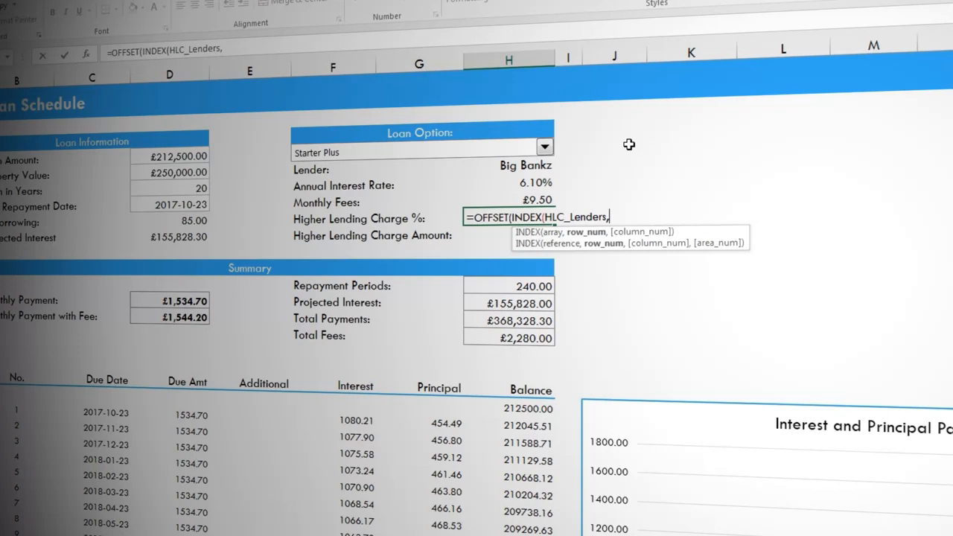
# Step: Supply the INDEX row number with MATCH(H5,HLC_Lenders,0) and close the INDEX function
pyautogui.write('ma')
pyautogui.press('Tab')
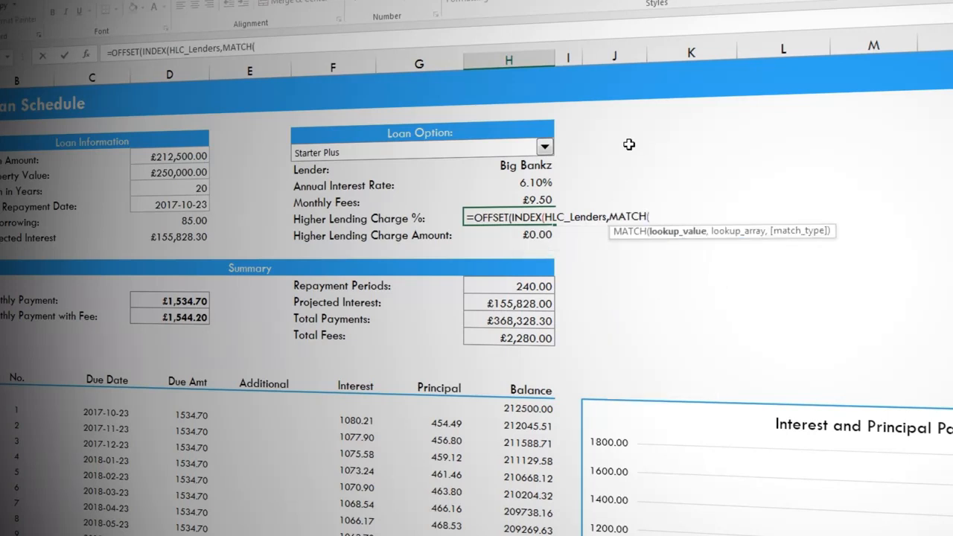
pyautogui.click(542, 162)
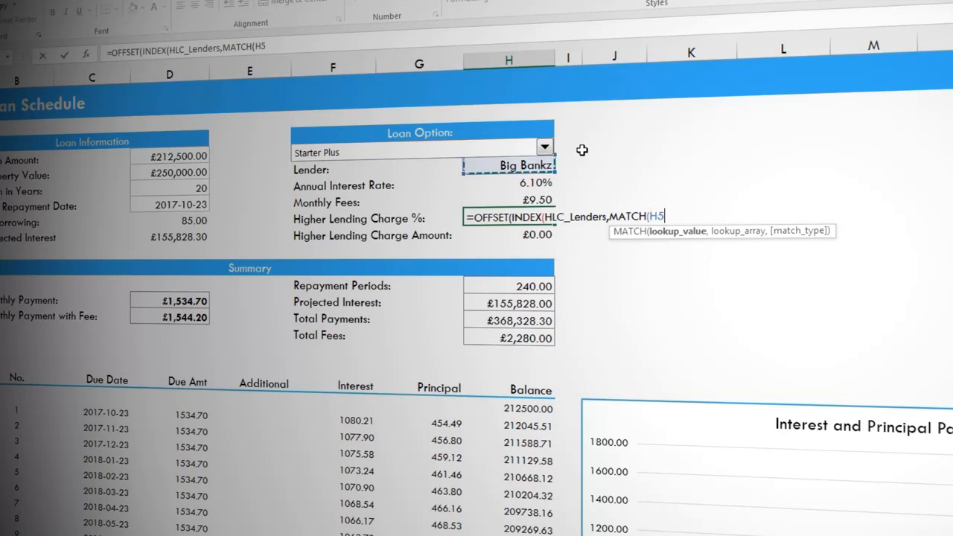
pyautogui.write(',hlc')
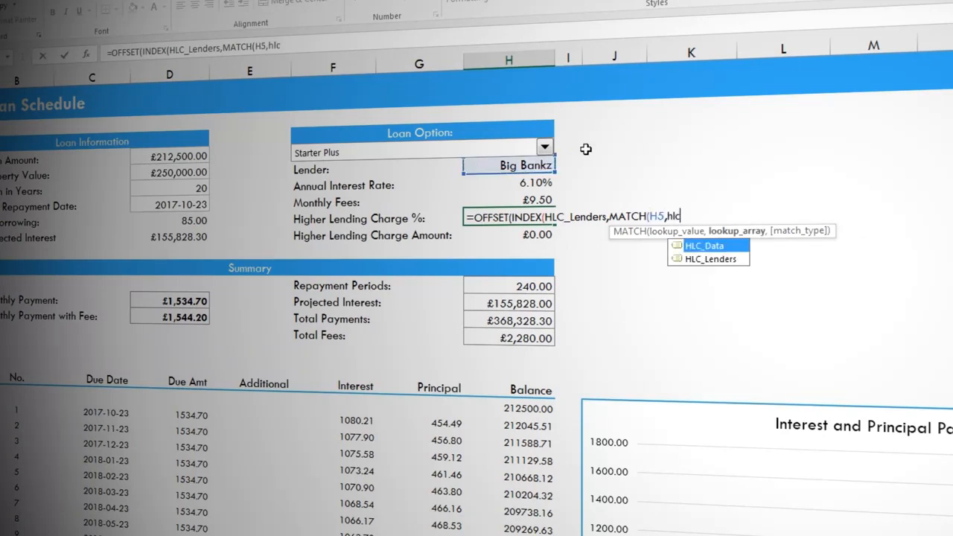
pyautogui.press('Down')
pyautogui.press('Tab')
pyautogui.write(',')
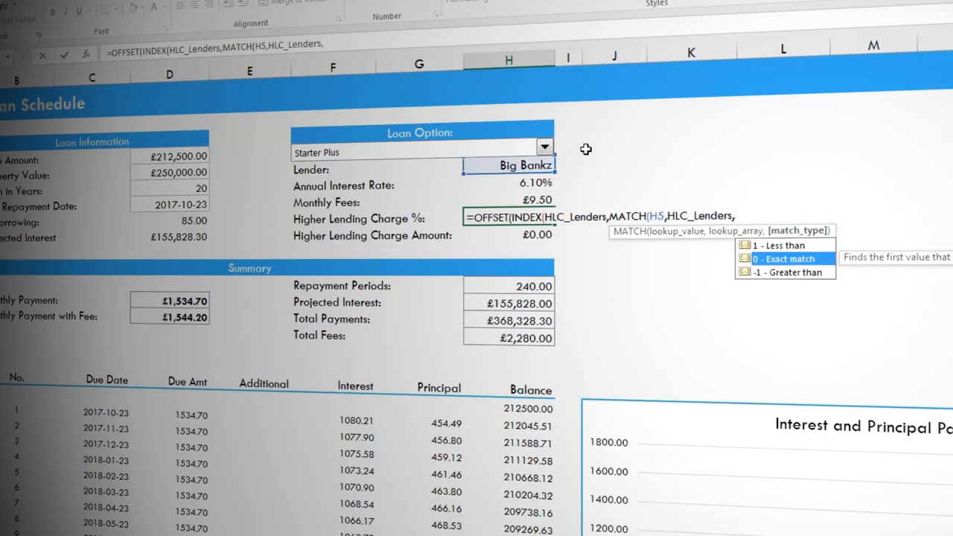
pyautogui.write('0')
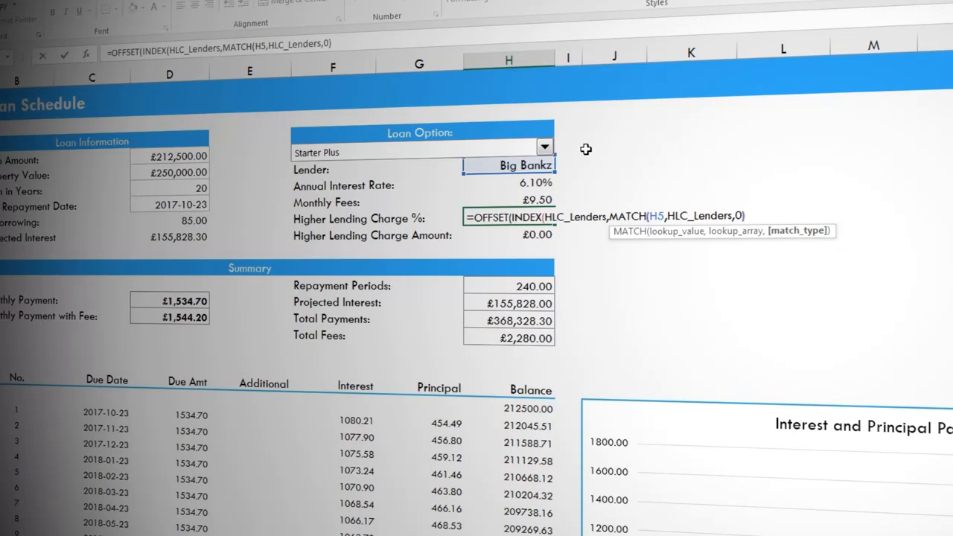
pyautogui.write(')')
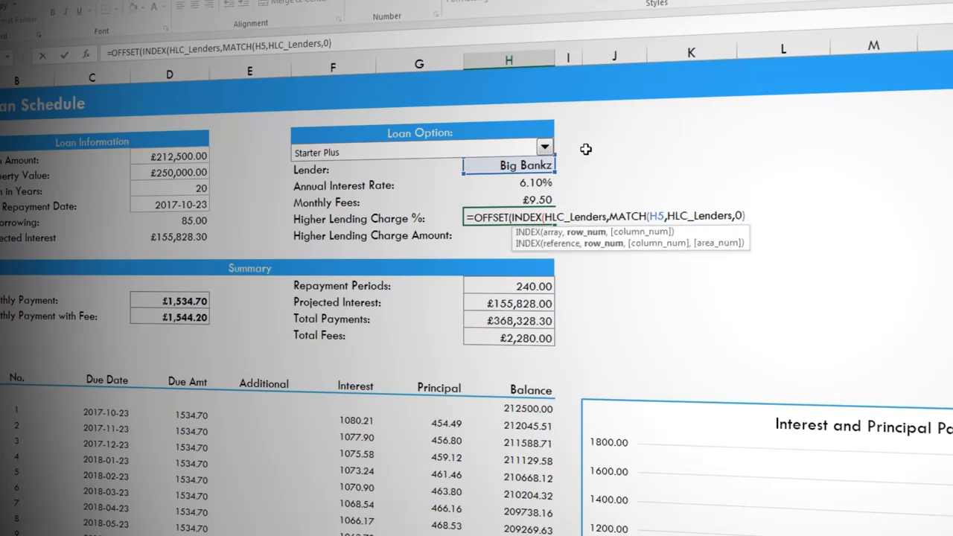
pyautogui.write(')')
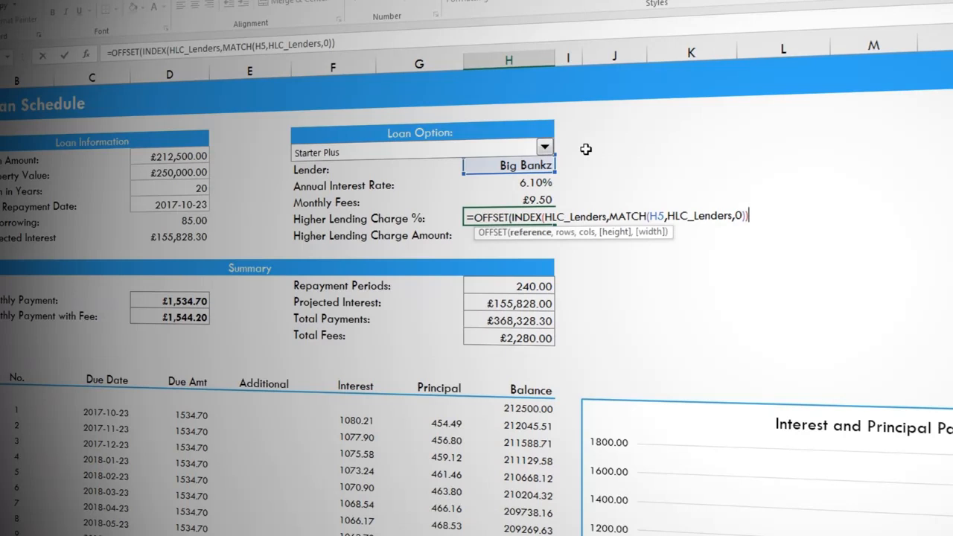
# Step: Complete the H8 OFFSET formula with 0 rows and 0 columns and enter it
pyautogui.write(',0,0')
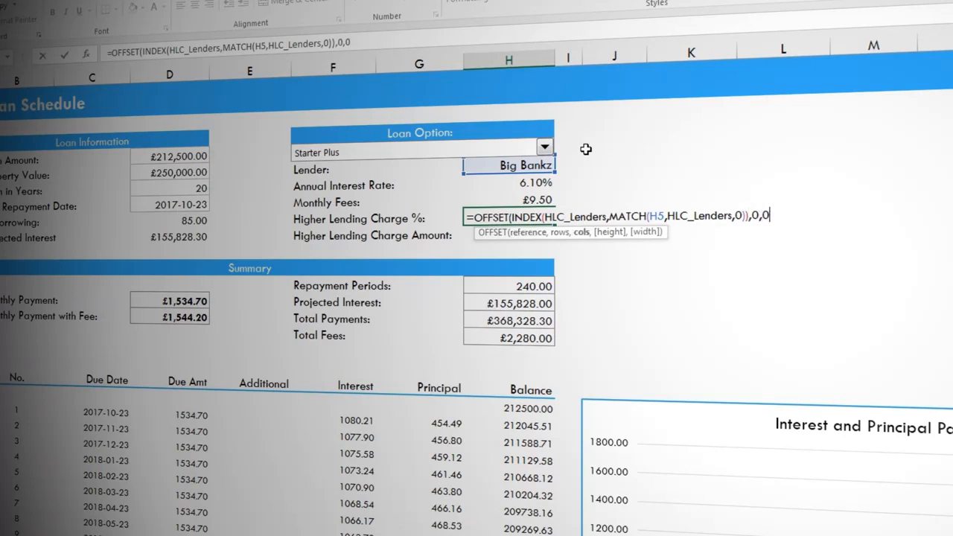
pyautogui.write(')')
pyautogui.press('Return')
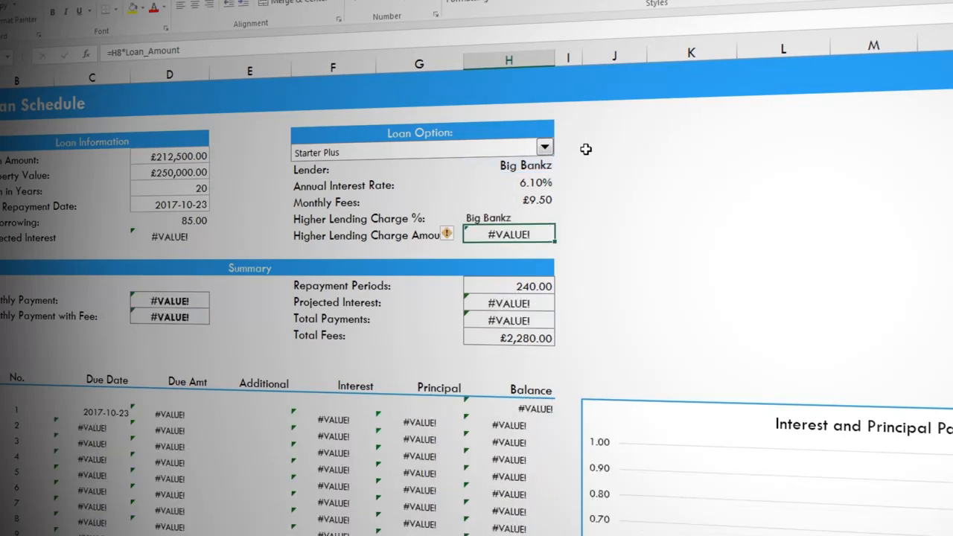
# Step: Reopen the H8 formula and remove the zero row and column arguments with the closing bracket
pyautogui.doubleClick(530, 214)
pyautogui.press('Left')
pyautogui.press('Left')
pyautogui.press('Left')
pyautogui.press('Left')
pyautogui.press('Left')
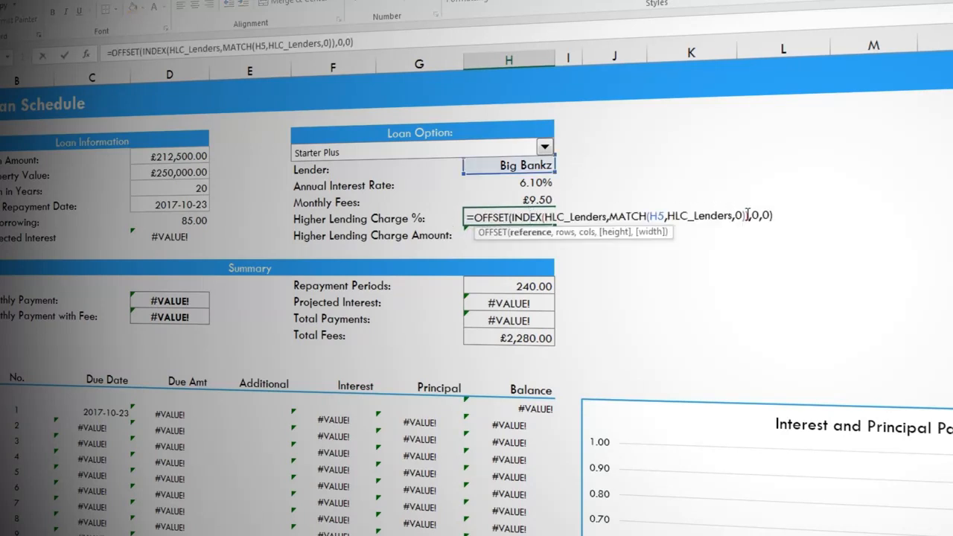
pyautogui.press('Delete')
pyautogui.press('Delete')
pyautogui.press('Delete')
pyautogui.press('Delete')
pyautogui.press('Delete')
# Step: Set the rows argument of the H8 OFFSET formula to ROUNDDOWN(D8-80.01,0)
pyautogui.write(',')
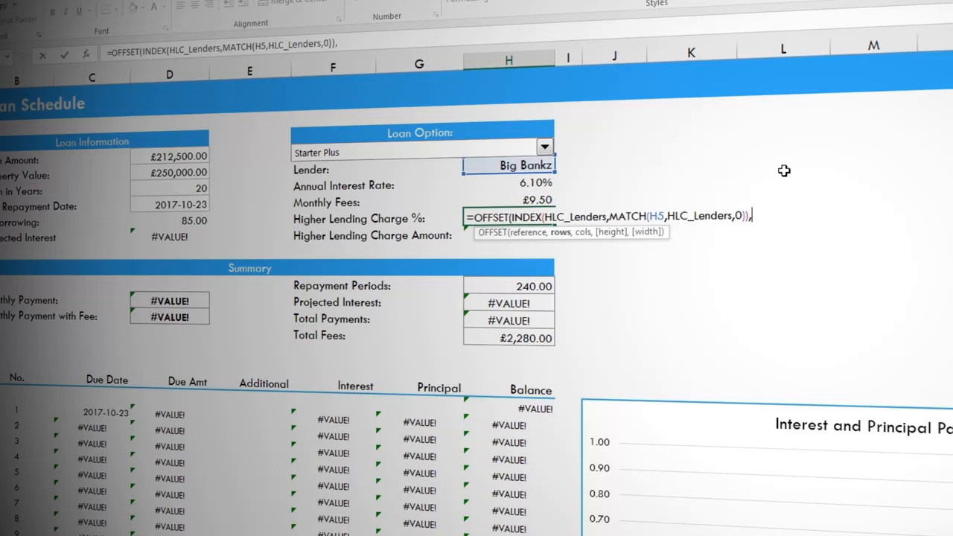
pyautogui.write('roun')
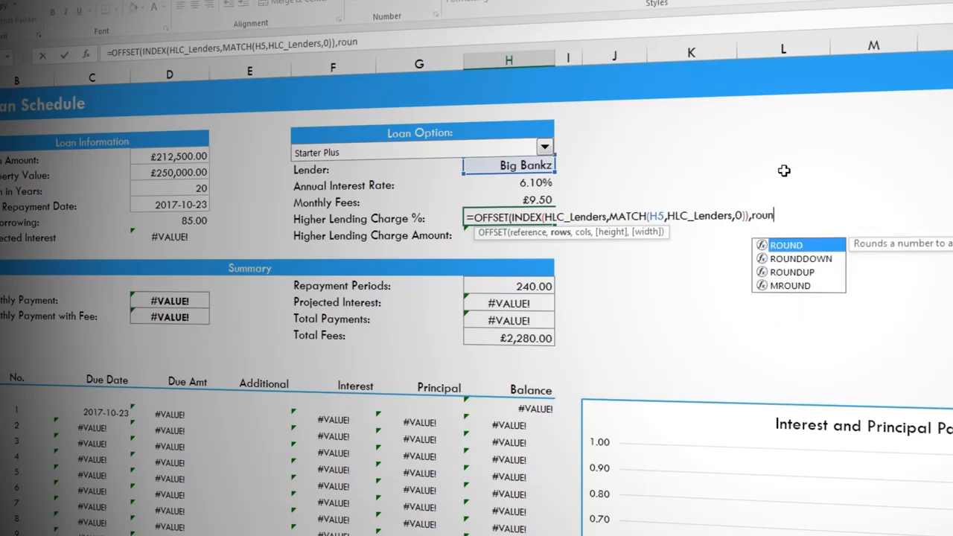
pyautogui.press('Down')
pyautogui.press('Tab')
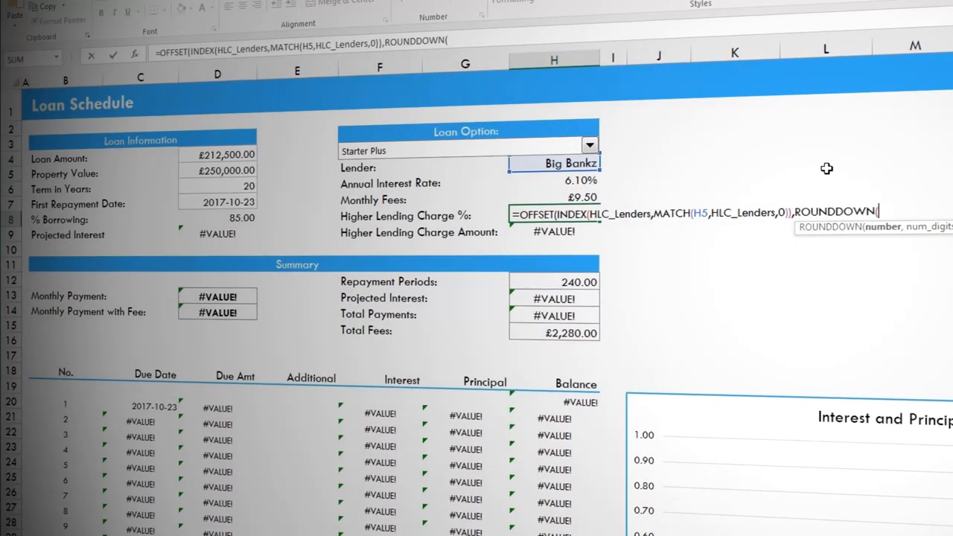
pyautogui.click(251, 218)
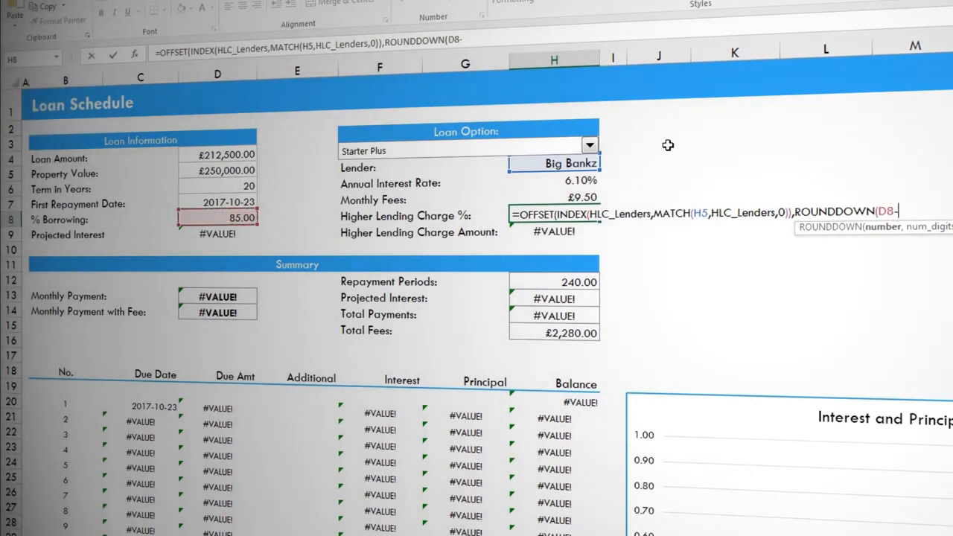
pyautogui.write('-80.01')
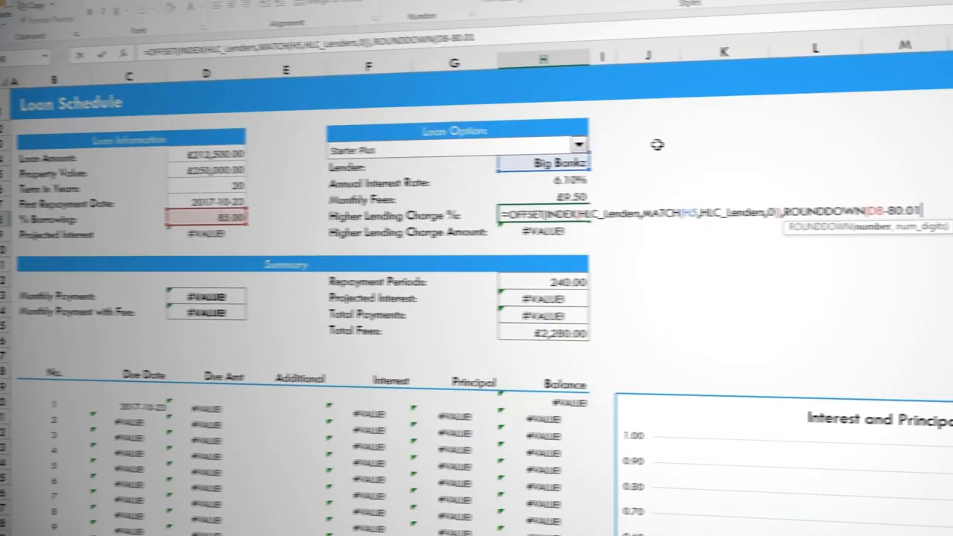
pyautogui.write(',0')
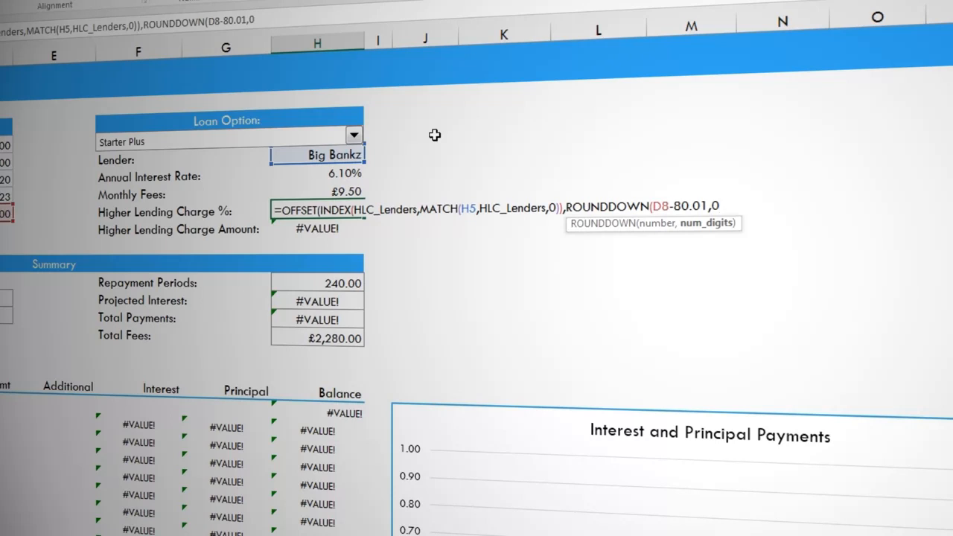
pyautogui.write('),')
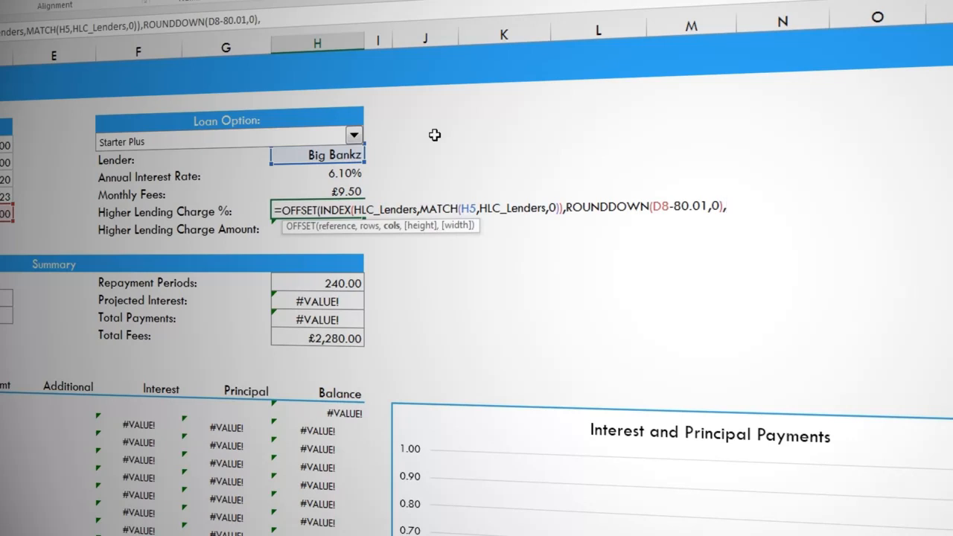
# Step: Set the OFFSET columns argument to MATCH(Loan_Amount,Loan_Thresholds,1)+1, close the formula and enter it in H8
pyautogui.write('MATCH(')
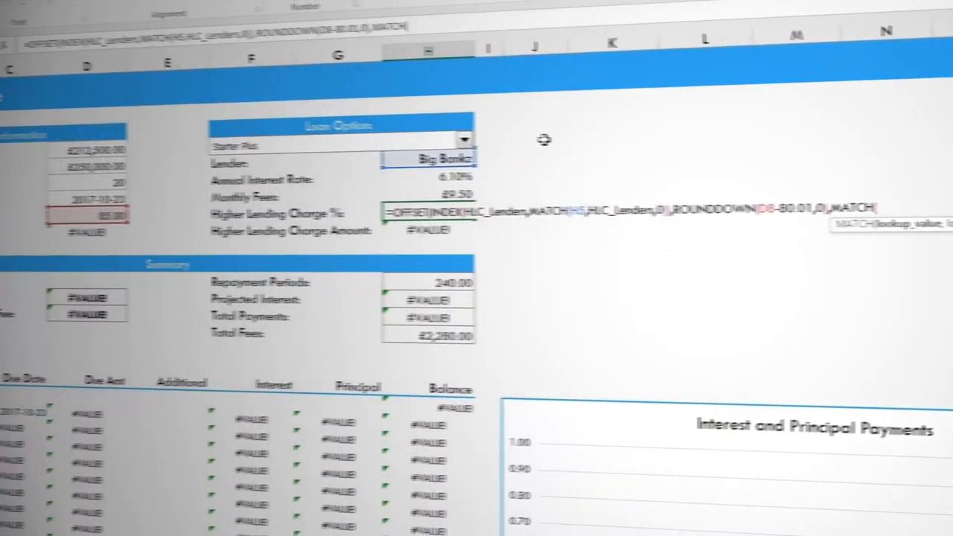
pyautogui.click(208, 154)
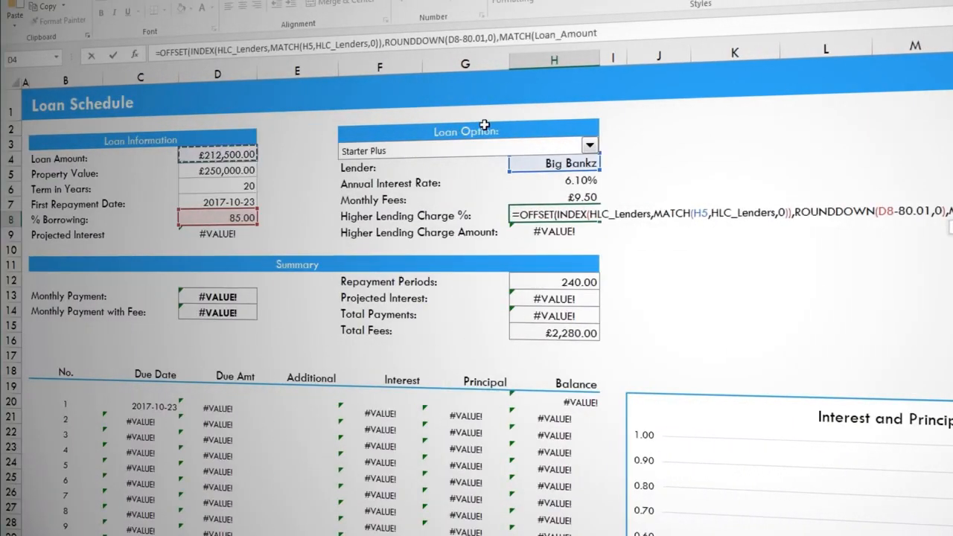
pyautogui.write(',loan')
pyautogui.press('Down')
pyautogui.press('Down')
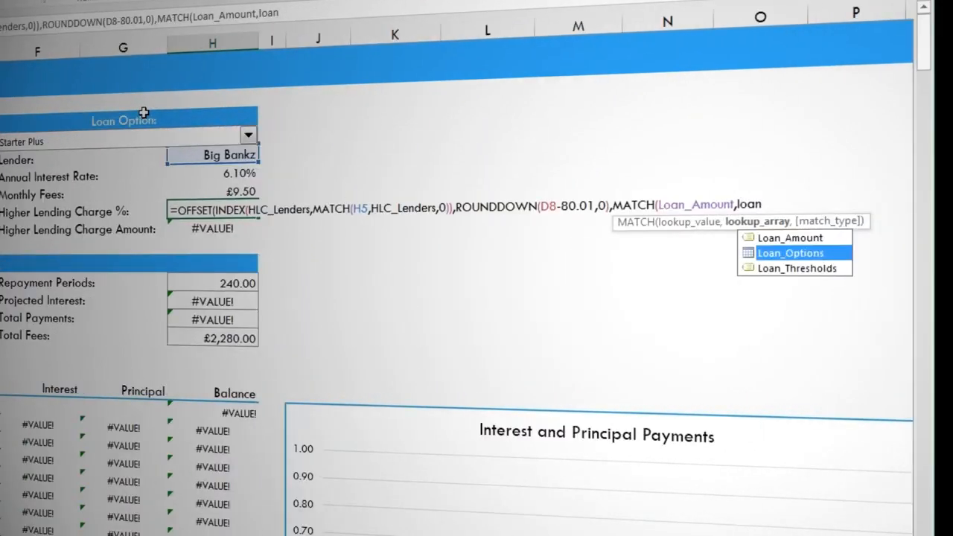
pyautogui.press('Tab')
pyautogui.write(',')
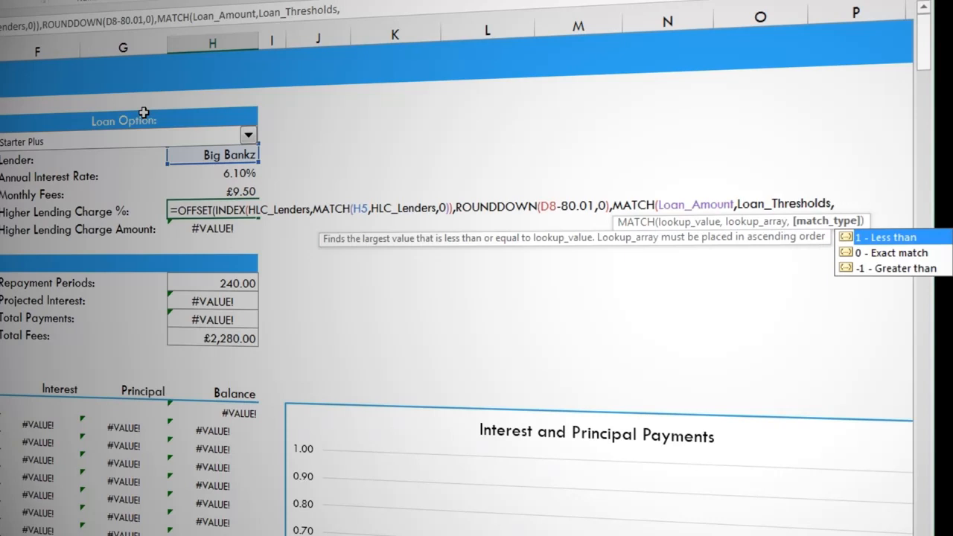
pyautogui.write('1')
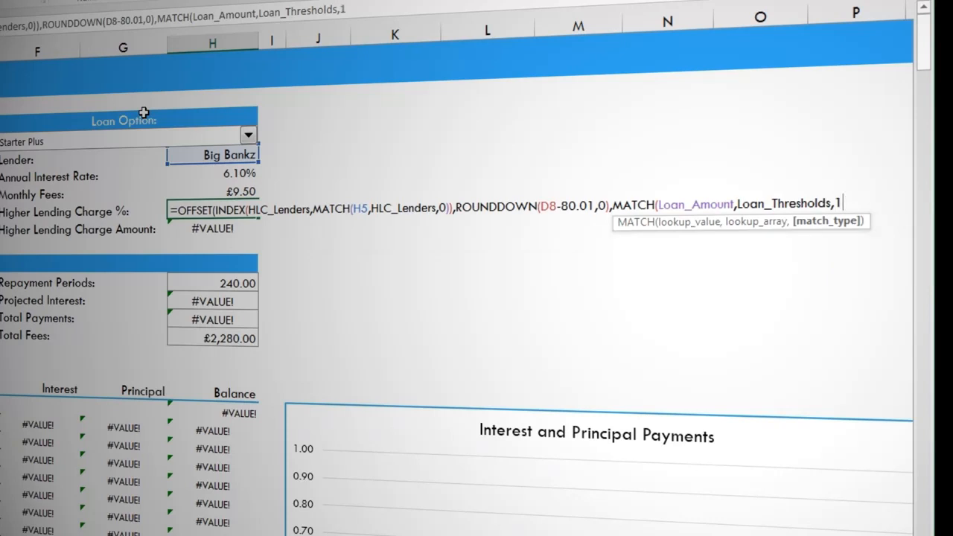
pyautogui.write(')')
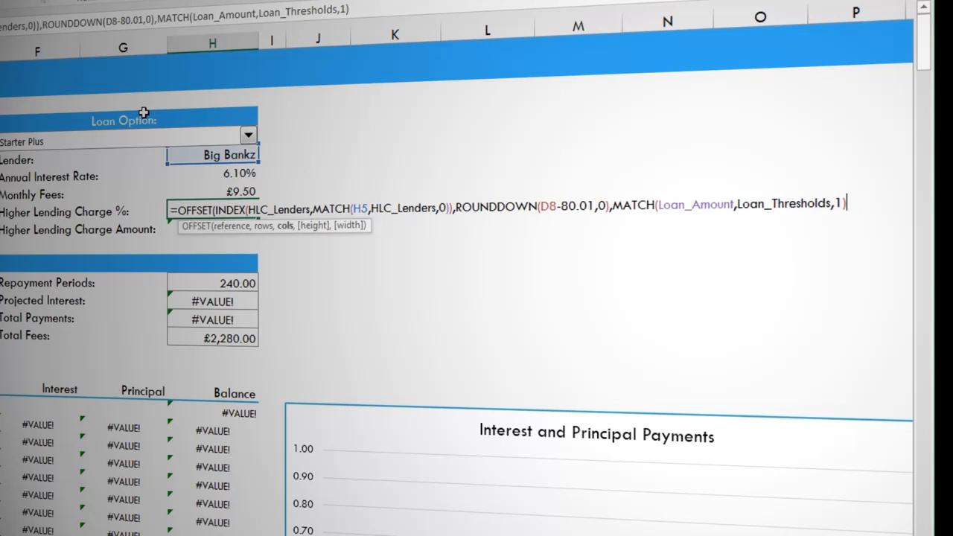
pyautogui.write('+1')
pyautogui.write(')')
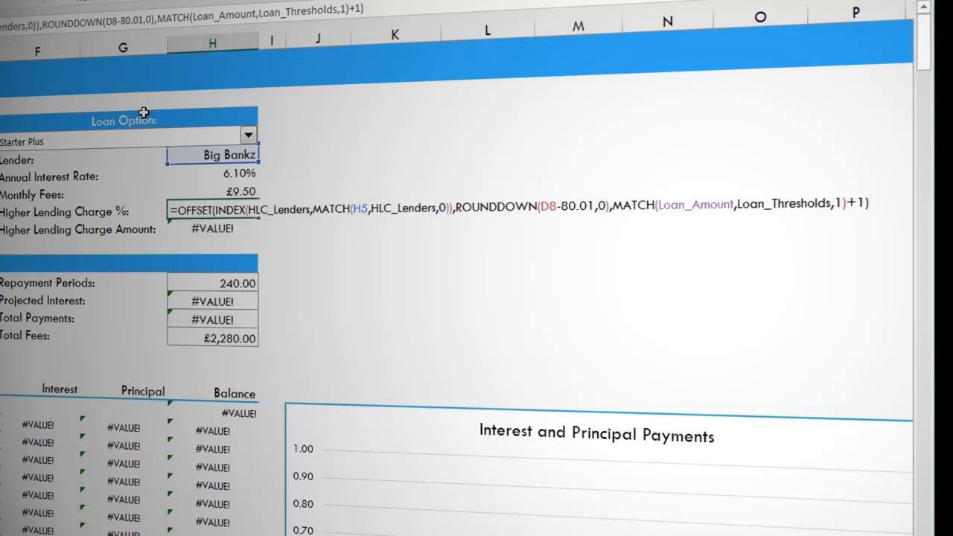
pyautogui.press('Return')
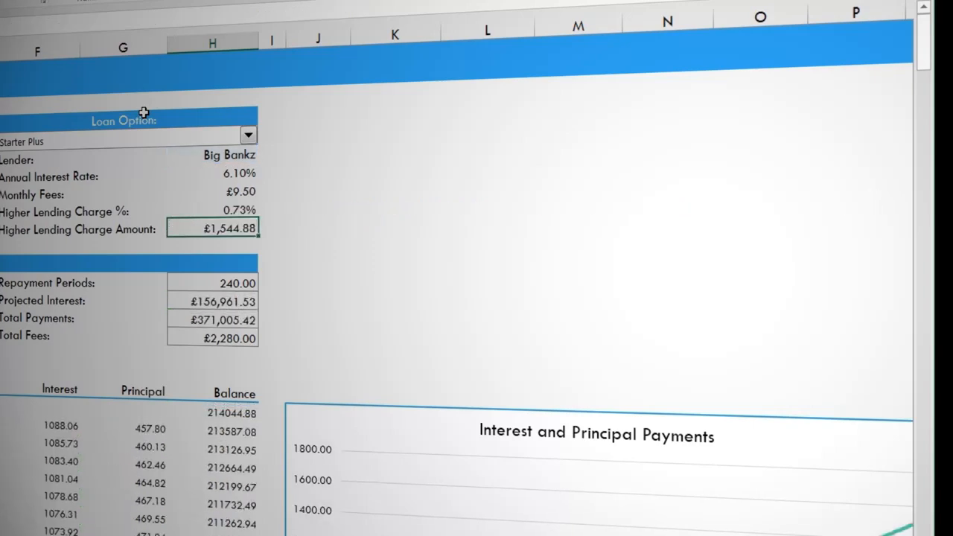